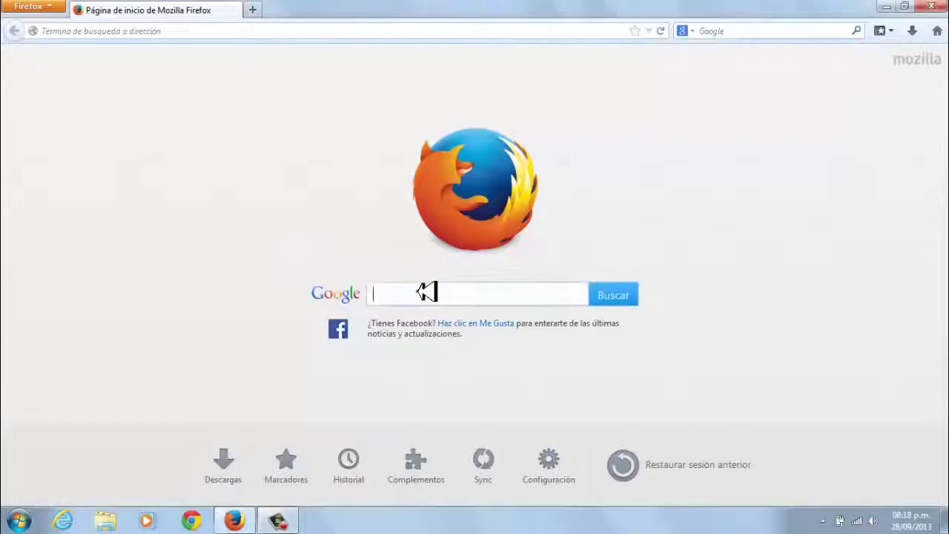
# Run a Google search for 'super free vpn'
pyautogui.click(420, 292)
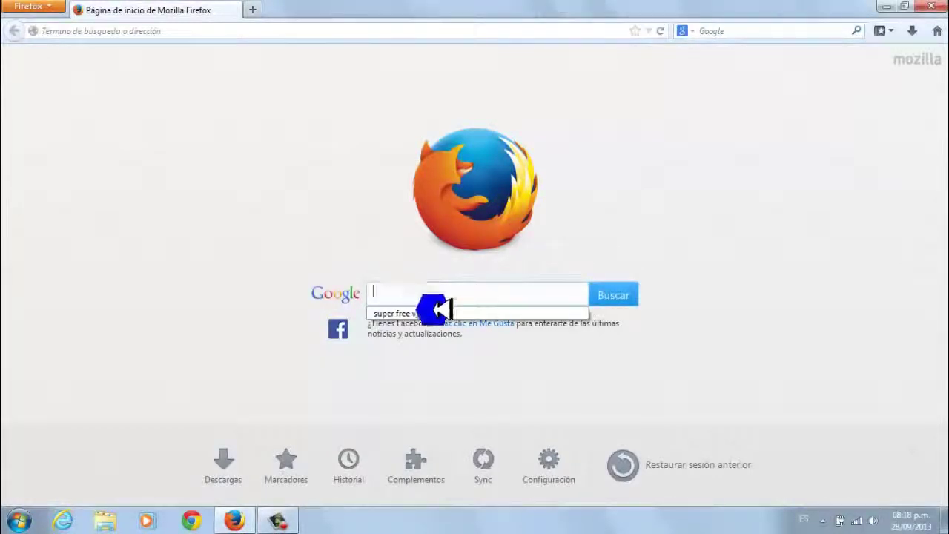
pyautogui.write('super')
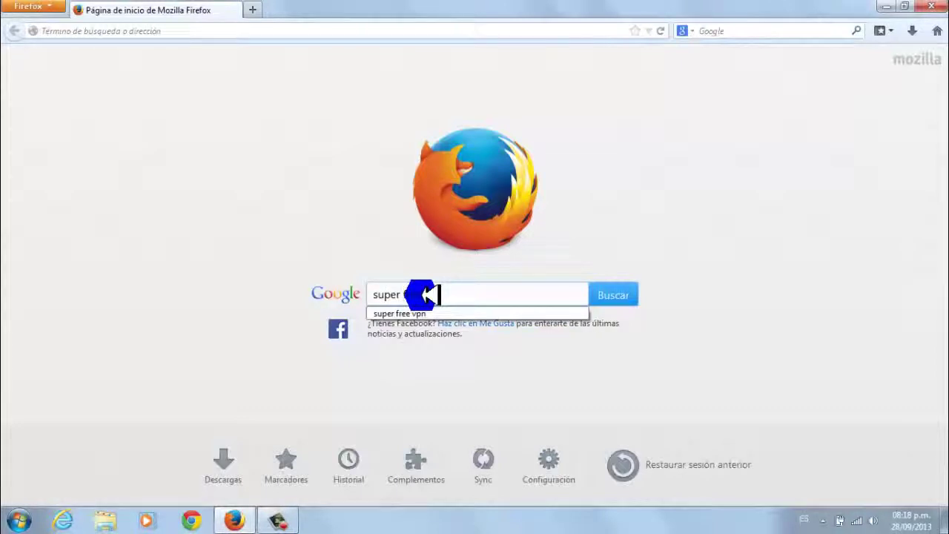
pyautogui.write(' free vpn')
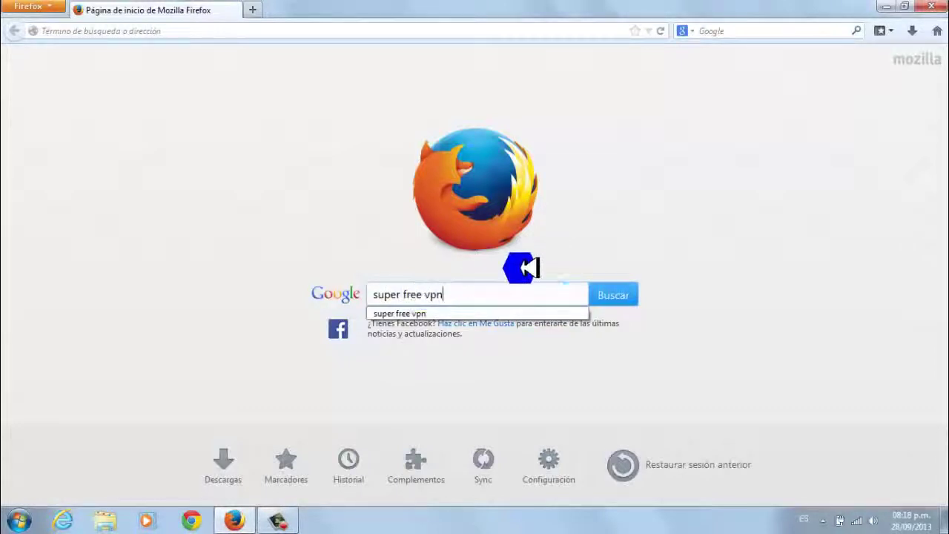
pyautogui.click(621, 295)
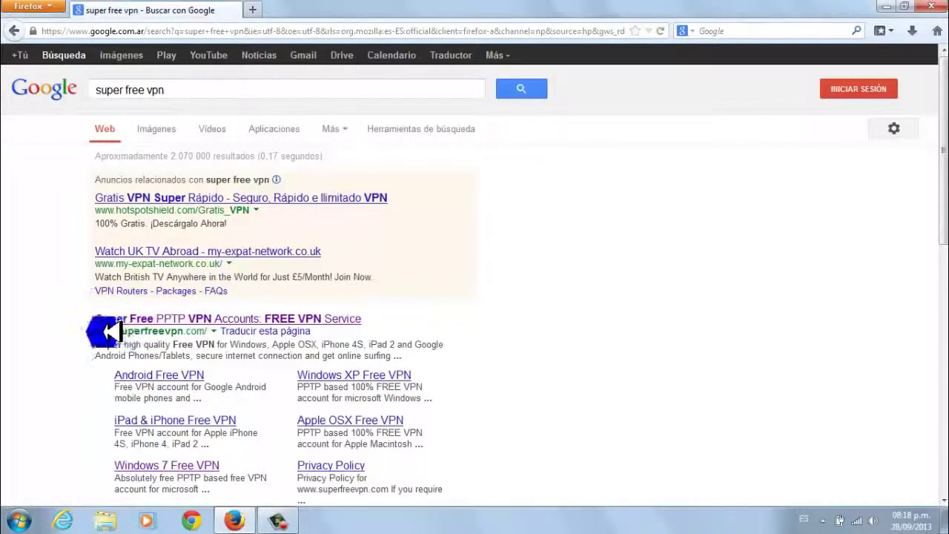
# Open the Super Free PPTP VPN site's WIN7 VPN page and scroll to the Internet address / Destination Name instructions
pyautogui.click(192, 318)
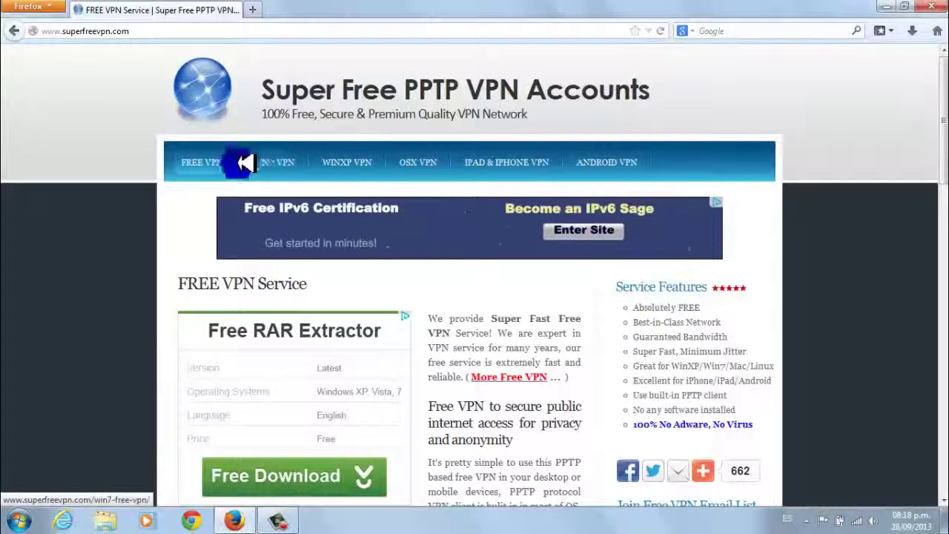
pyautogui.click(281, 167)
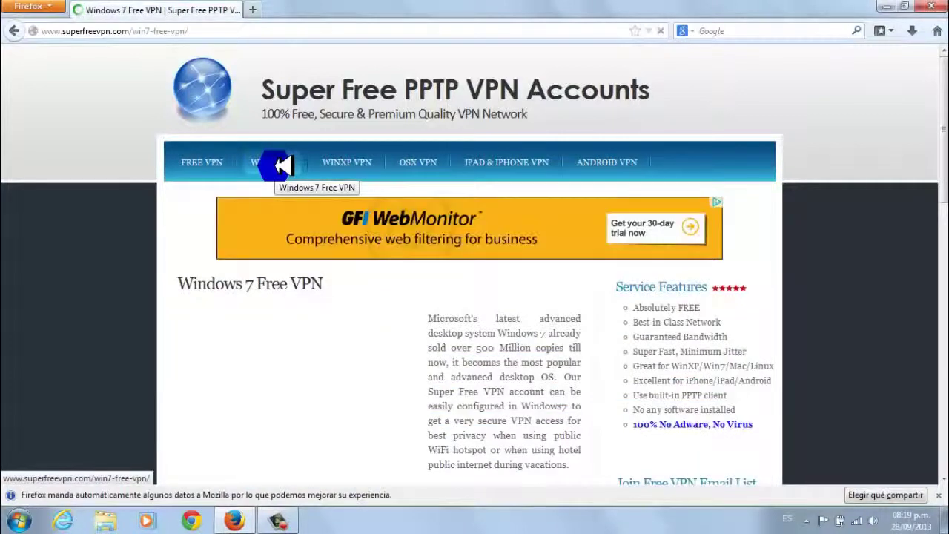
pyautogui.scroll(-4, 281, 167)
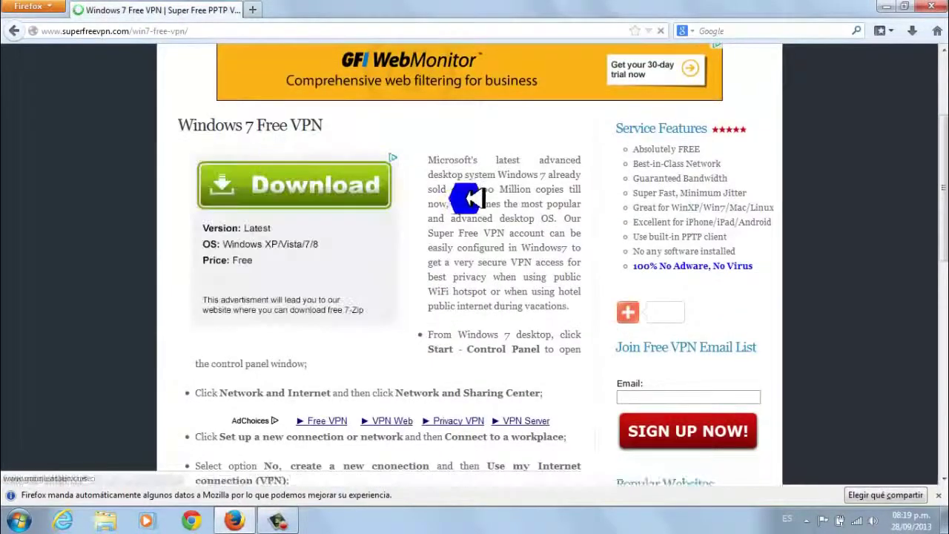
pyautogui.scroll(-5, 464, 202)
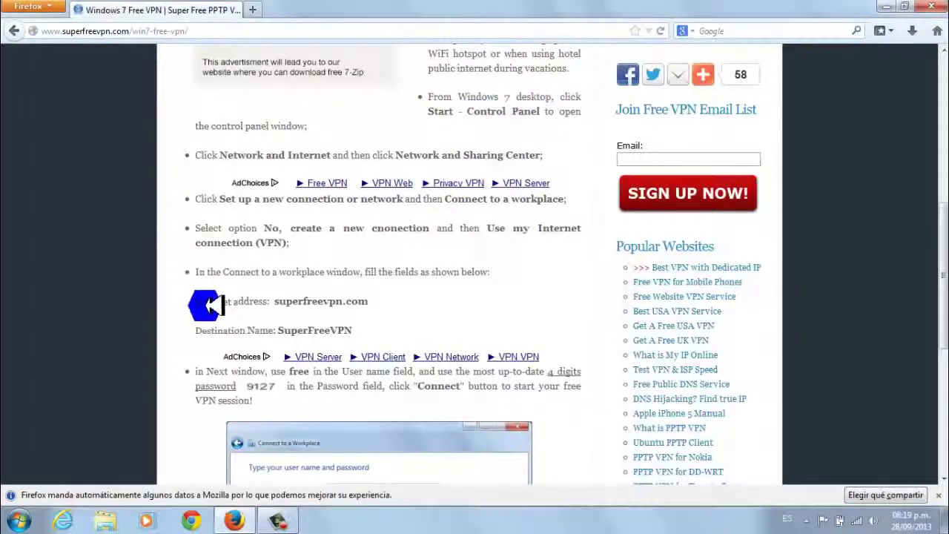
pyautogui.moveTo(196, 300); pyautogui.dragTo(375, 330)
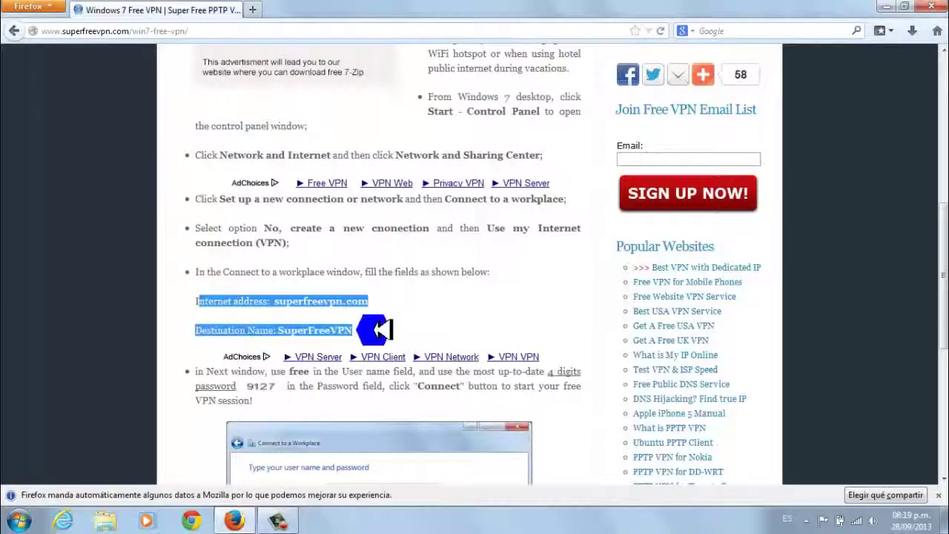
pyautogui.click(393, 322)
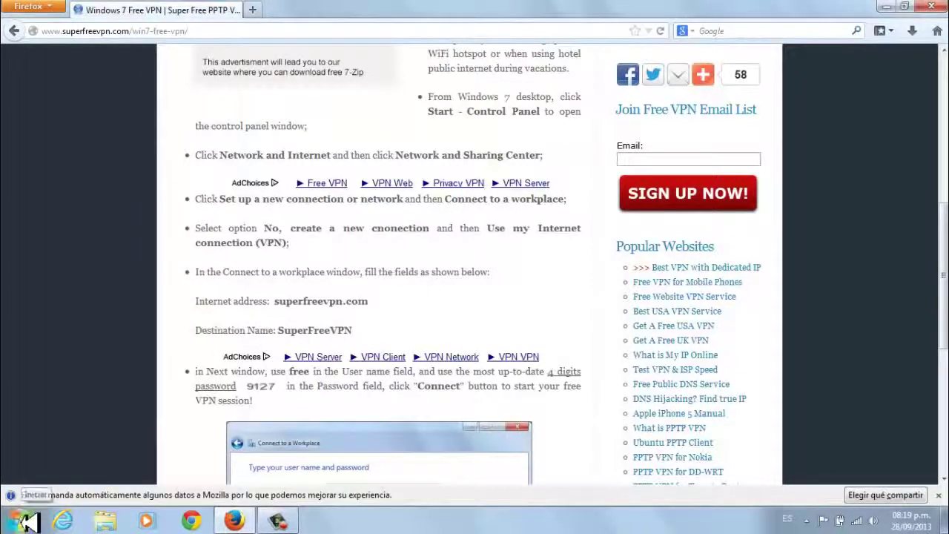
# From Control Panel's network center, start a workplace connection using 'Usar mi conexión a Internet (VPN)'
pyautogui.click(27, 523)
pyautogui.click(263, 370)
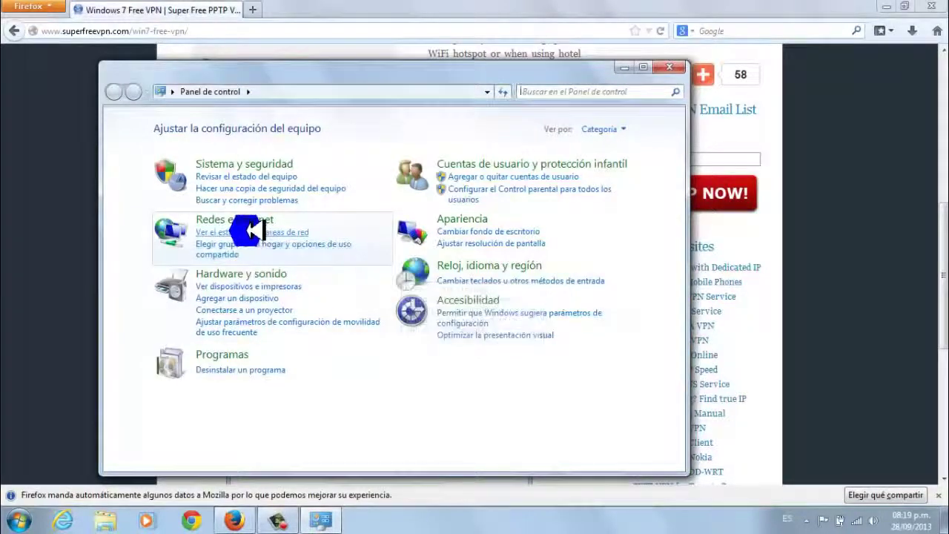
pyautogui.click(252, 232)
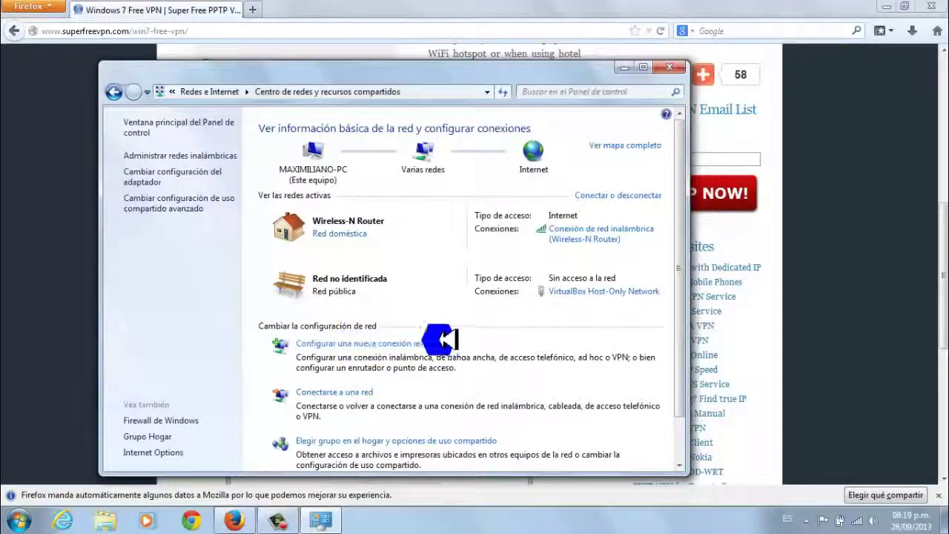
pyautogui.click(387, 343)
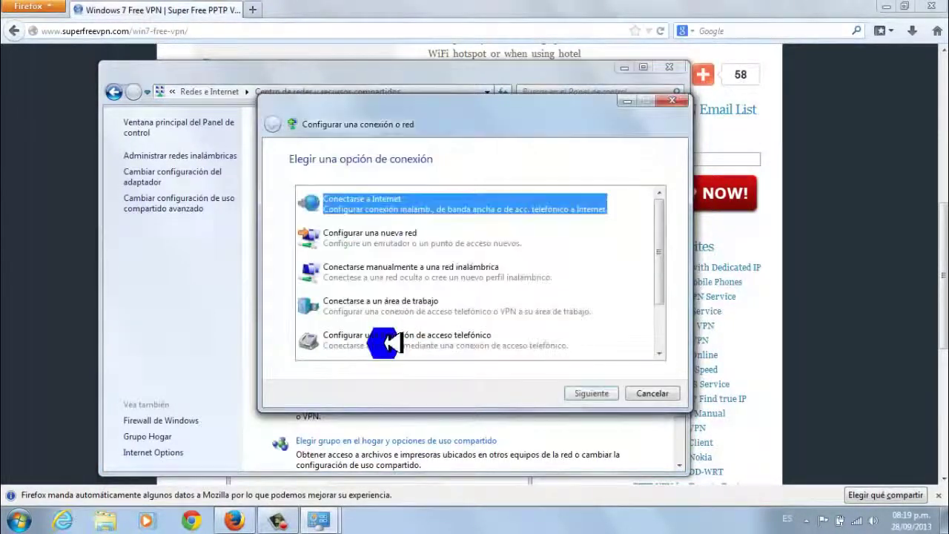
pyautogui.click(378, 300)
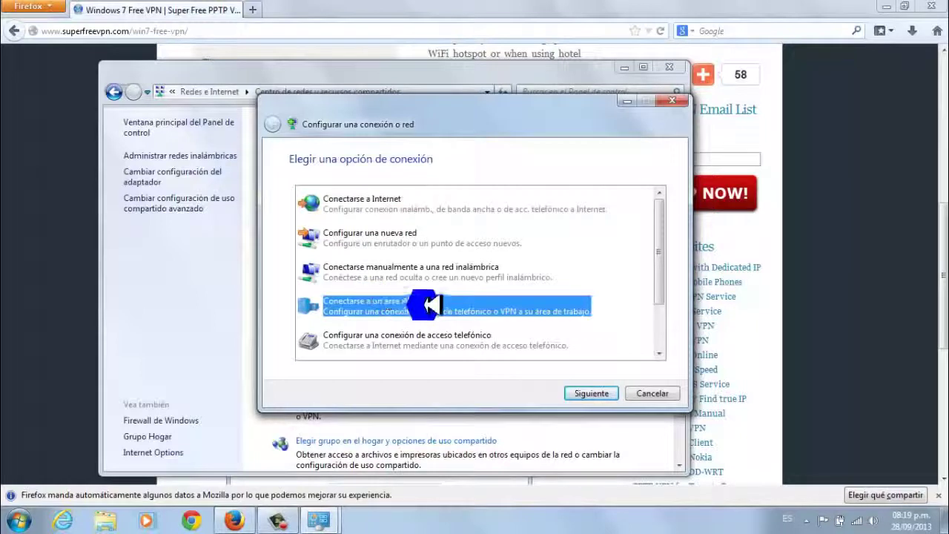
pyautogui.click(586, 393)
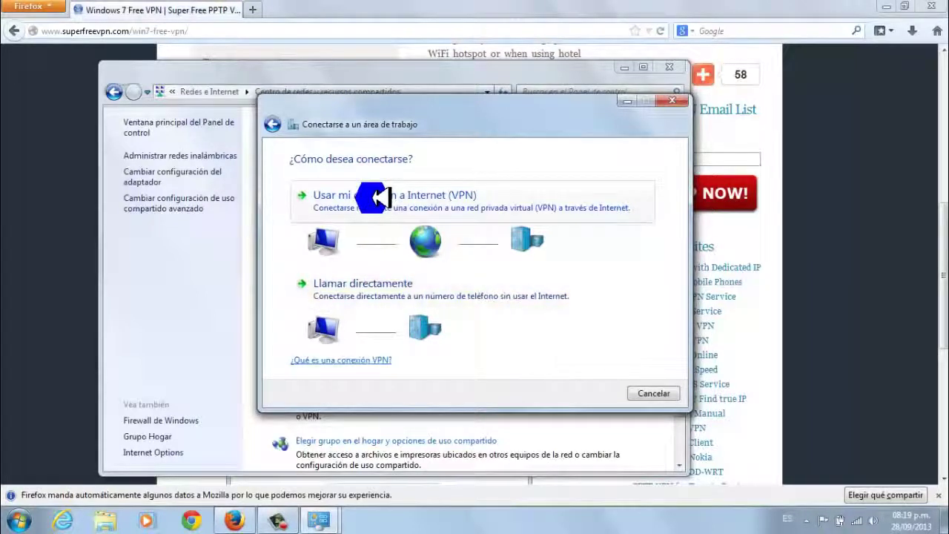
pyautogui.click(374, 196)
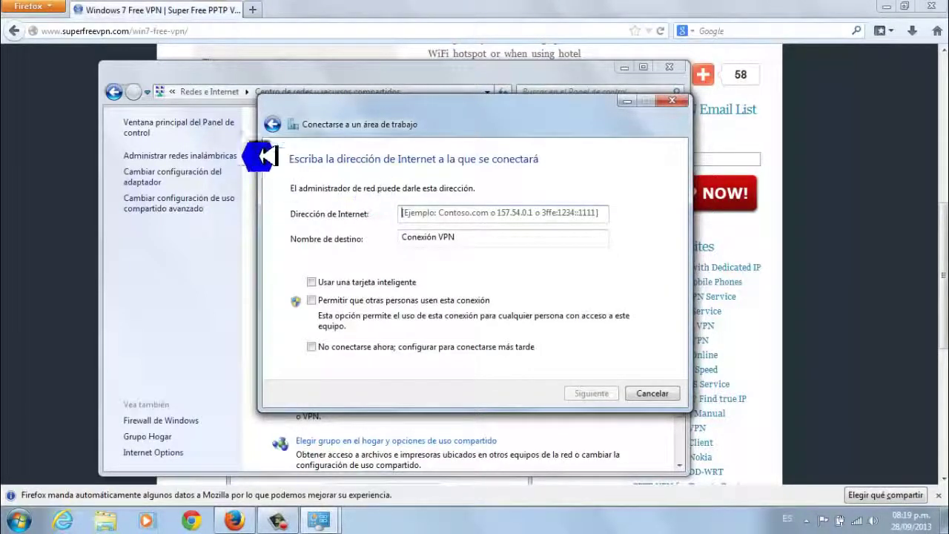
# Copy superfreevpn.com from the guide into the wizard's Internet address field
pyautogui.click(47, 178)
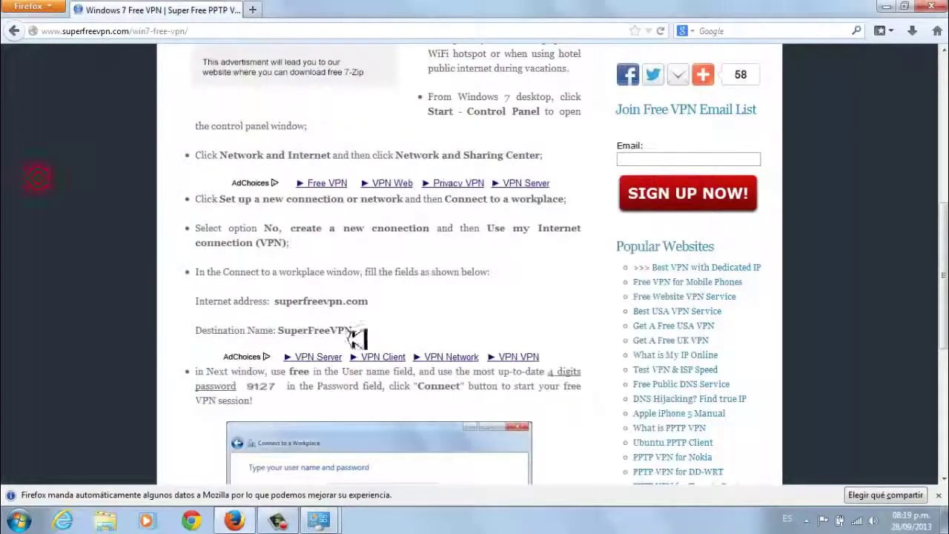
pyautogui.moveTo(273, 301); pyautogui.dragTo(368, 301)
pyautogui.moveTo(273, 301); pyautogui.dragTo(367, 300)
pyautogui.hotkey('ctrl', 'c')
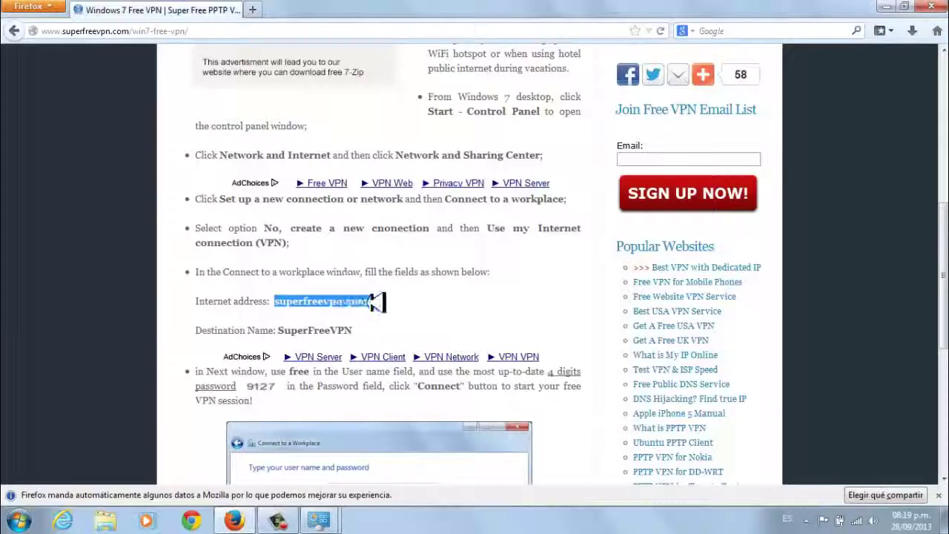
pyautogui.rightClick(361, 302)
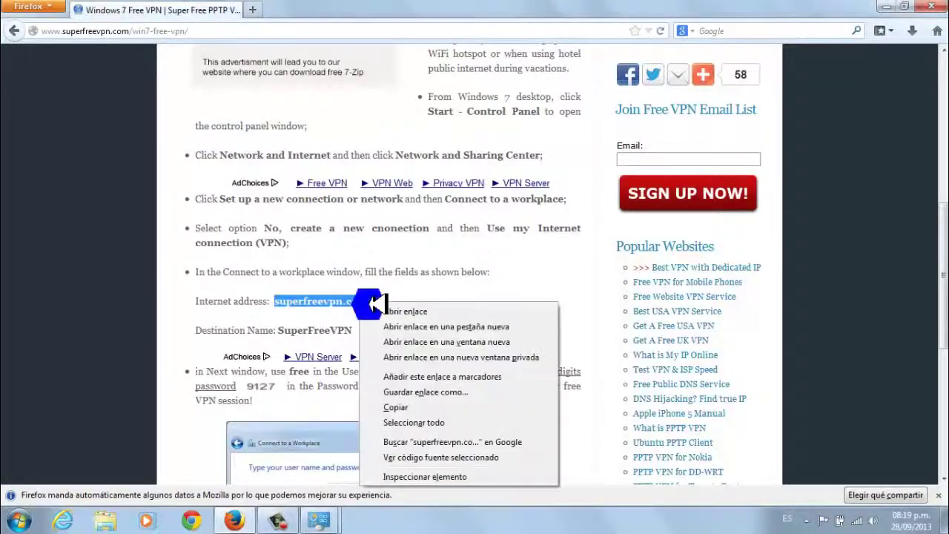
pyautogui.click(406, 413)
pyautogui.click(323, 519)
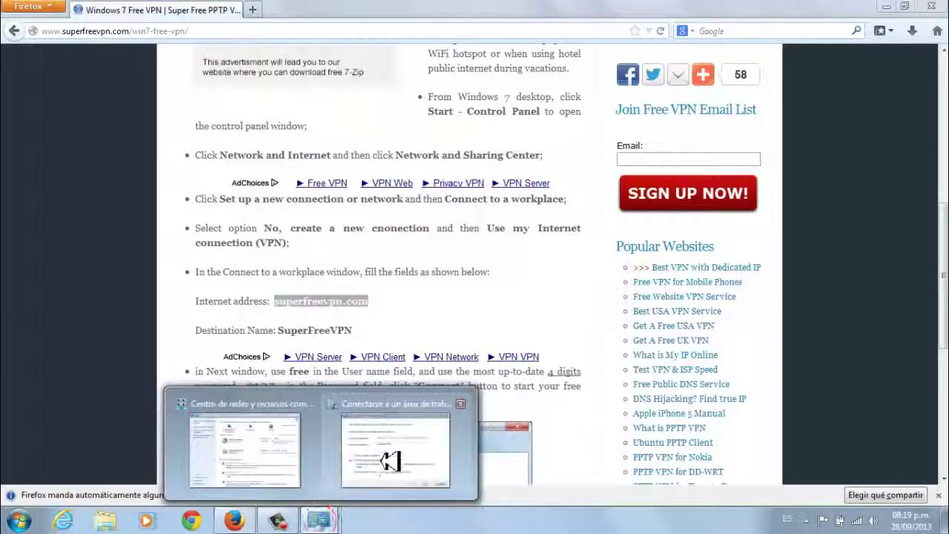
pyautogui.click(391, 456)
pyautogui.rightClick(460, 211)
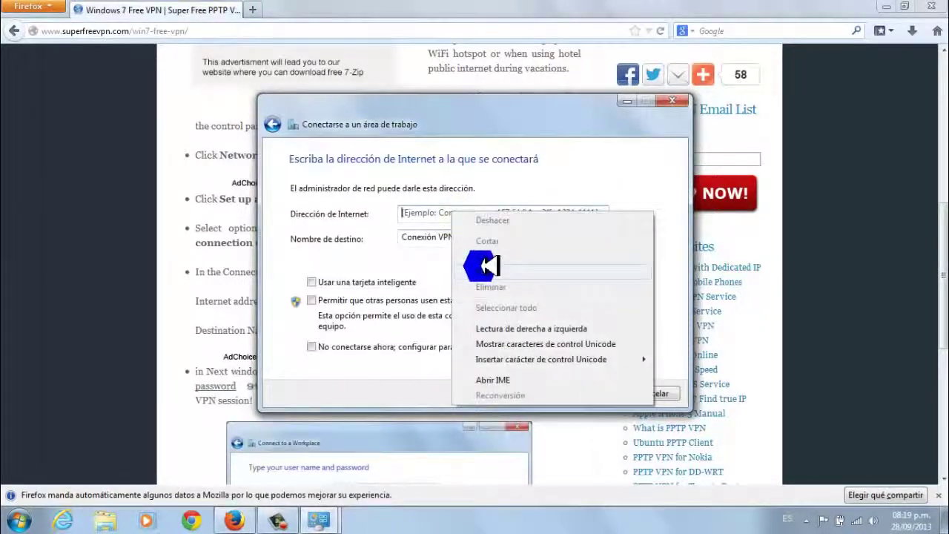
pyautogui.click(486, 271)
# Replace the destination name 'Conexión VPN' with SuperFreeVPN and continue to the login step
pyautogui.moveTo(482, 236); pyautogui.dragTo(393, 227)
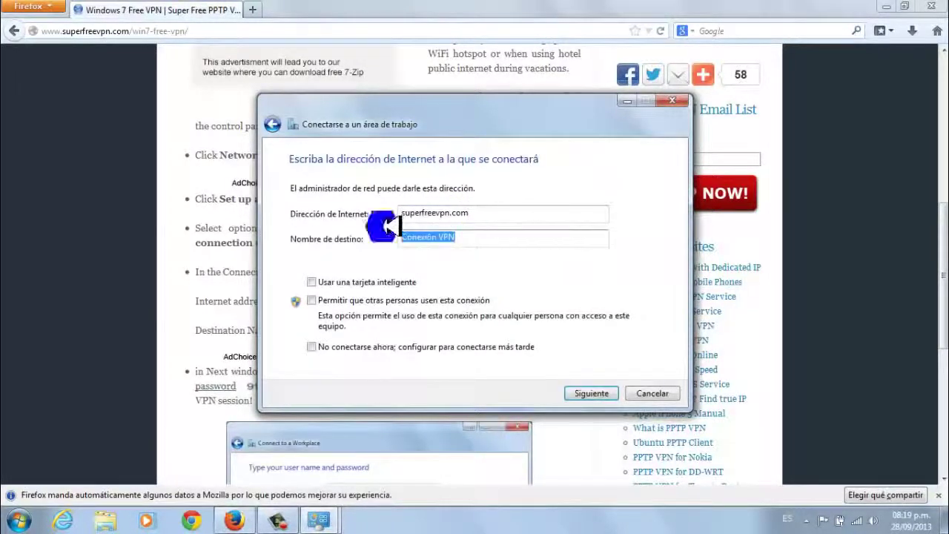
pyautogui.click(183, 295)
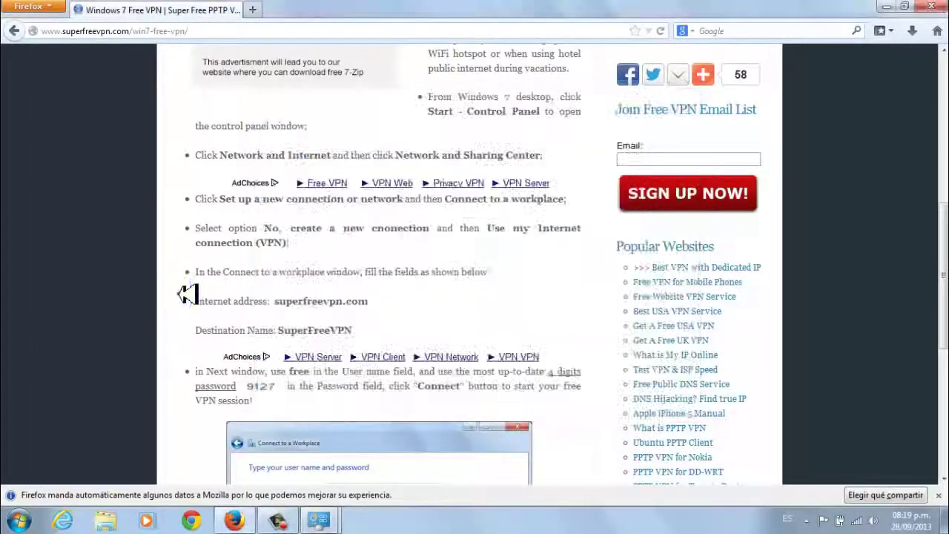
pyautogui.moveTo(280, 331); pyautogui.dragTo(347, 331)
pyautogui.rightClick(352, 334)
pyautogui.click(379, 342)
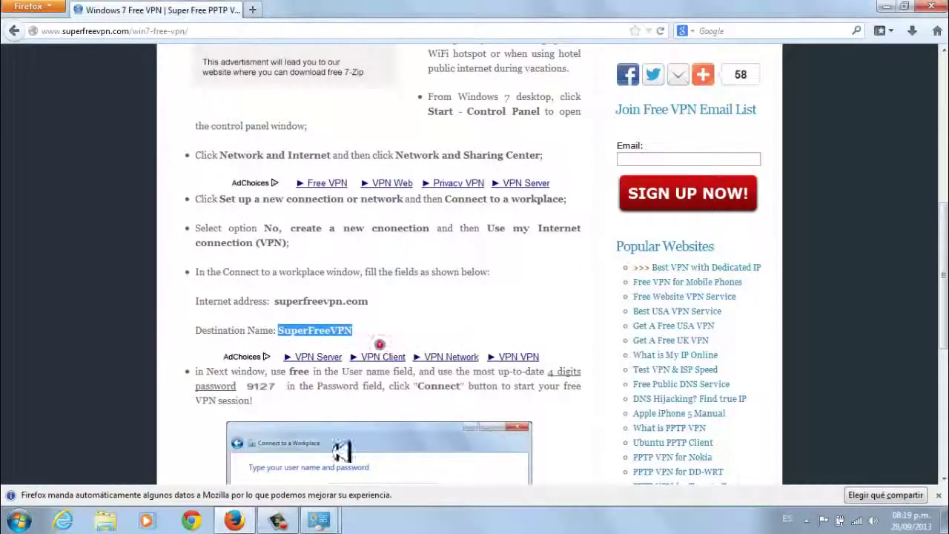
pyautogui.moveTo(333, 524)
pyautogui.click(389, 458)
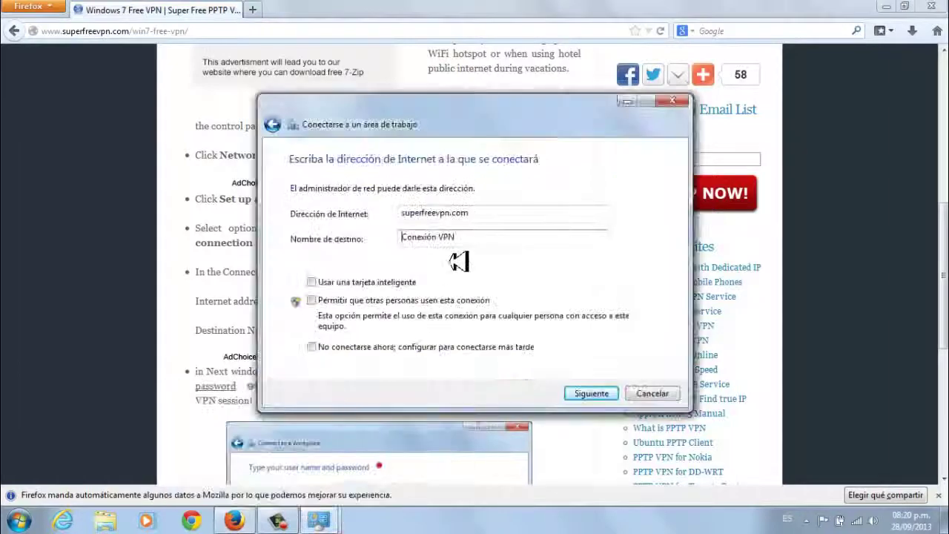
pyautogui.moveTo(464, 239); pyautogui.dragTo(381, 237)
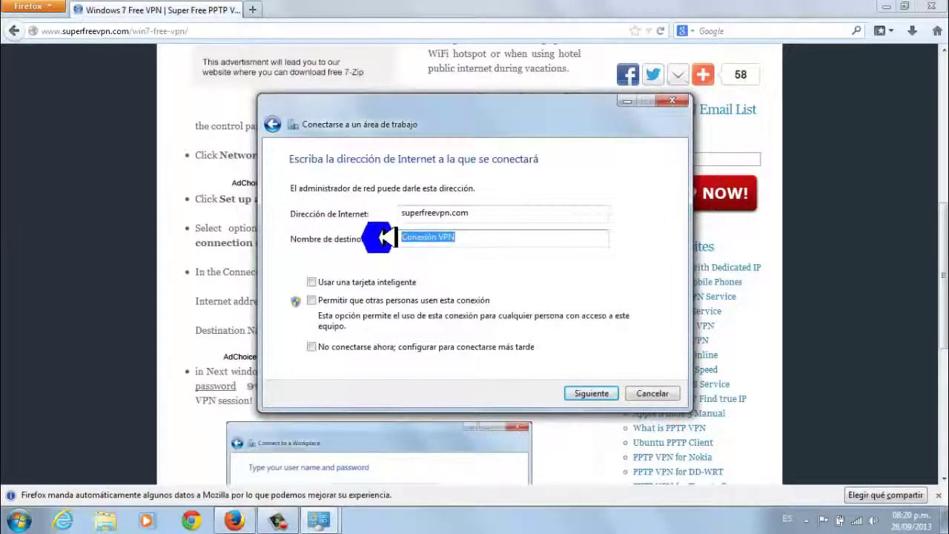
pyautogui.press('Delete')
pyautogui.rightClick(415, 239)
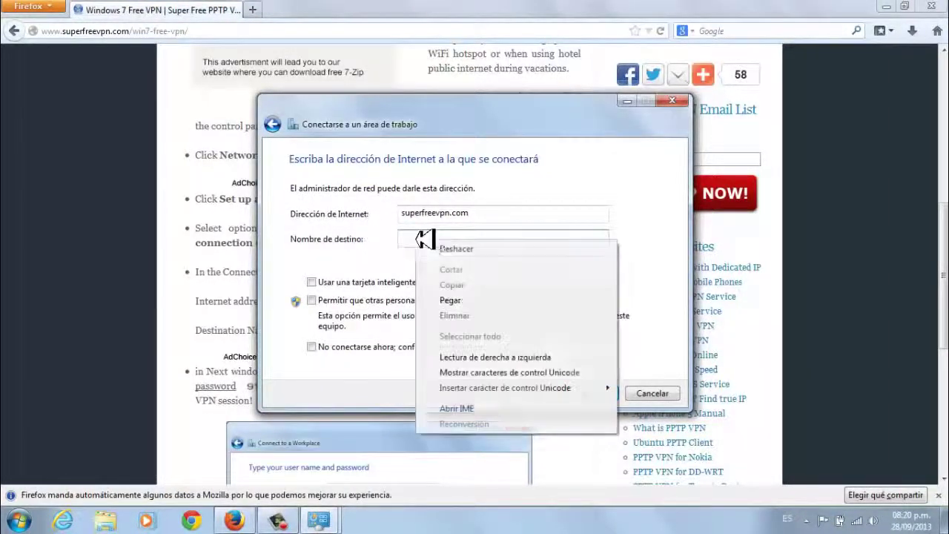
pyautogui.click(455, 300)
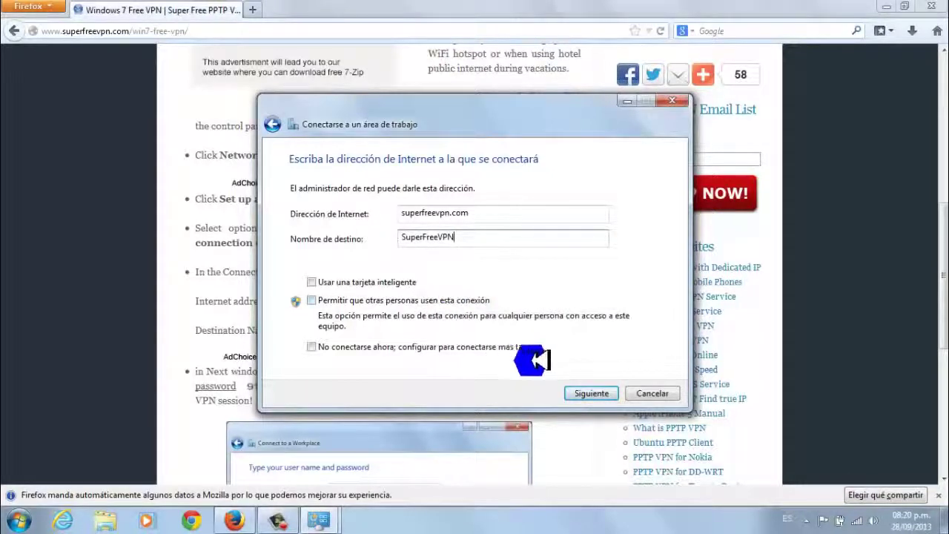
pyautogui.click(590, 390)
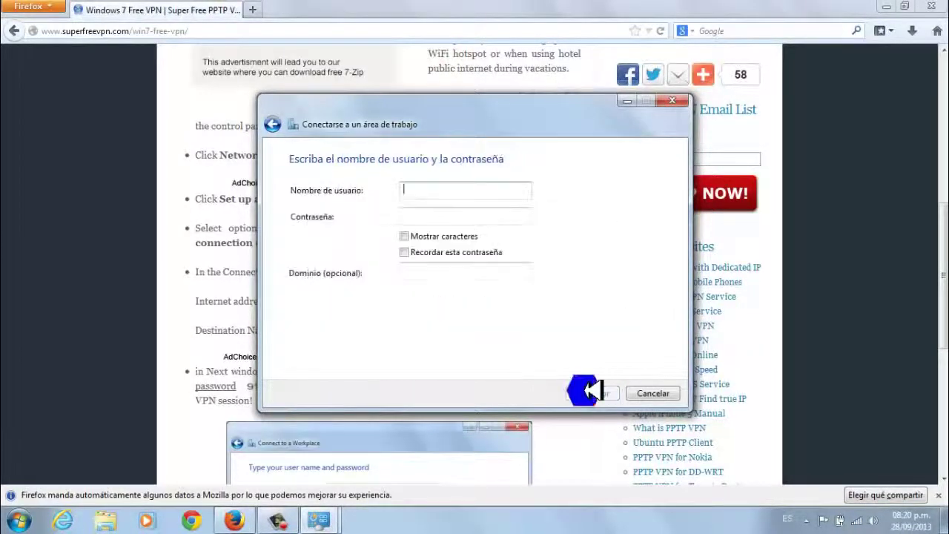
# Copy the user name from the setup guide into the Nombre de usuario field
pyautogui.click(200, 355)
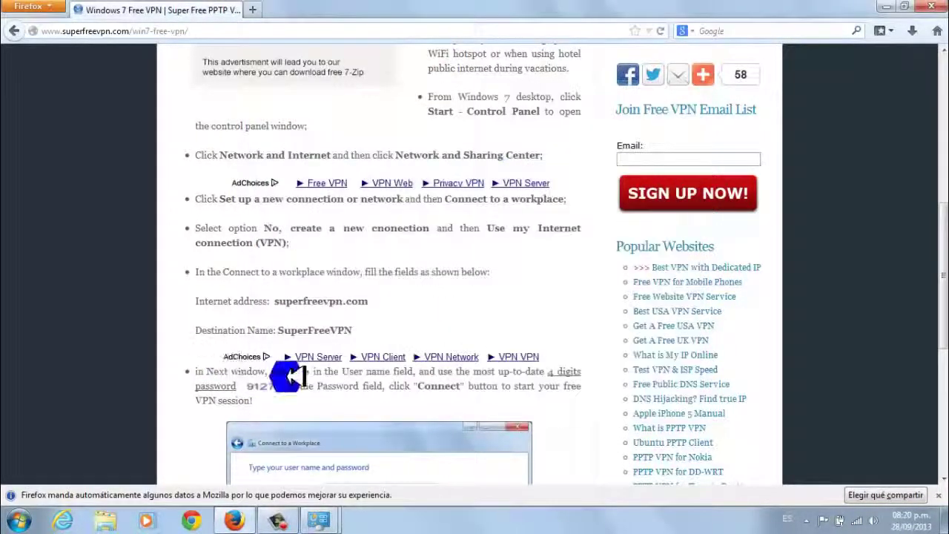
pyautogui.doubleClick(296, 372)
pyautogui.rightClick(300, 375)
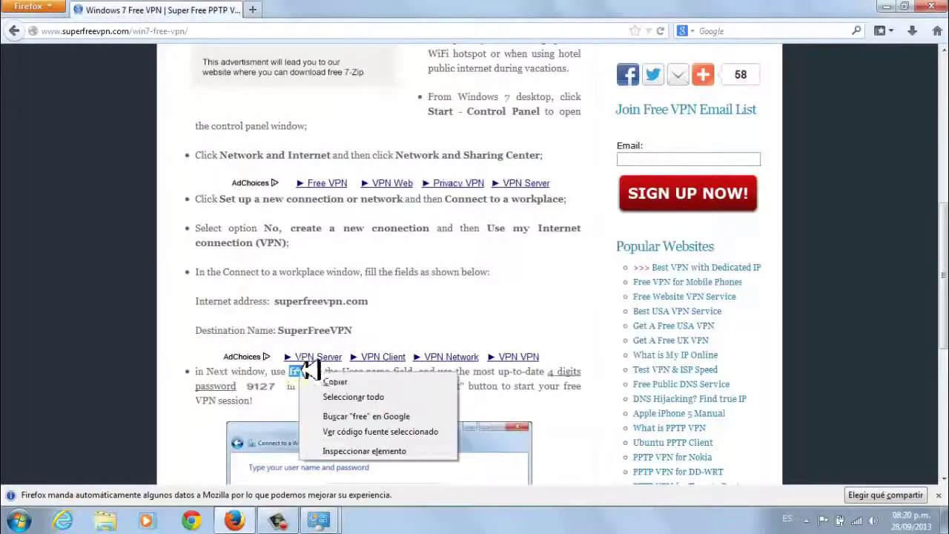
pyautogui.click(332, 379)
pyautogui.moveTo(318, 519)
pyautogui.click(393, 464)
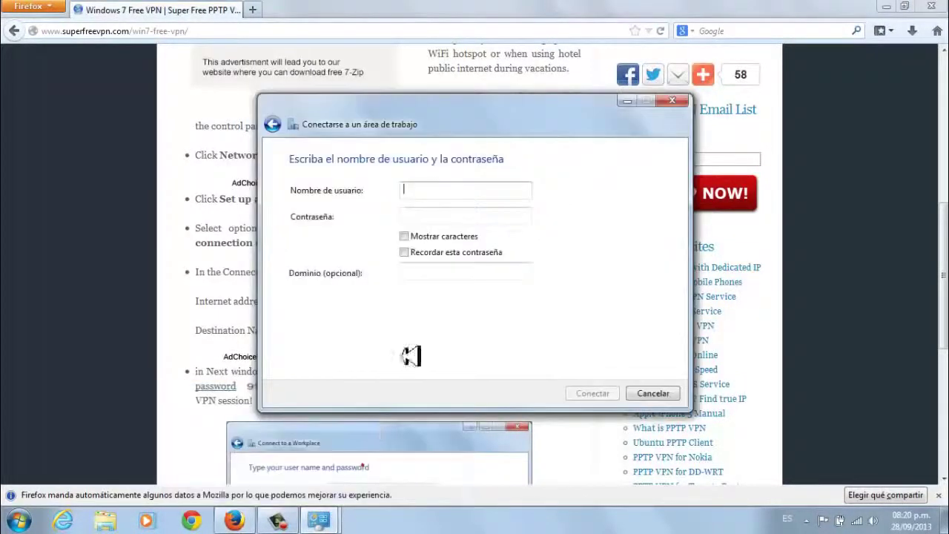
pyautogui.click(433, 193)
pyautogui.rightClick(434, 192)
pyautogui.click(470, 250)
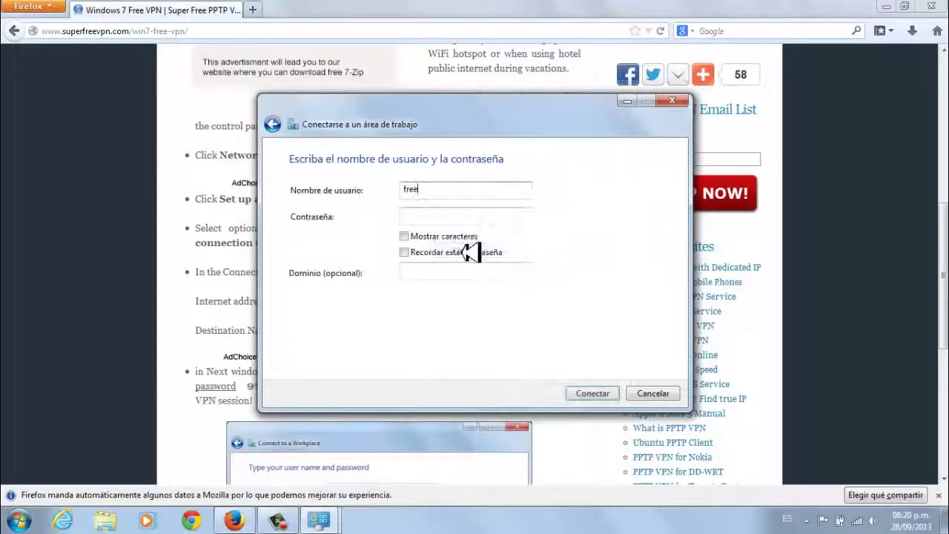
# Enter the password, tick Mostrar caracteres and Recordar esta contraseña, finish the credentials and connect
pyautogui.click(156, 421)
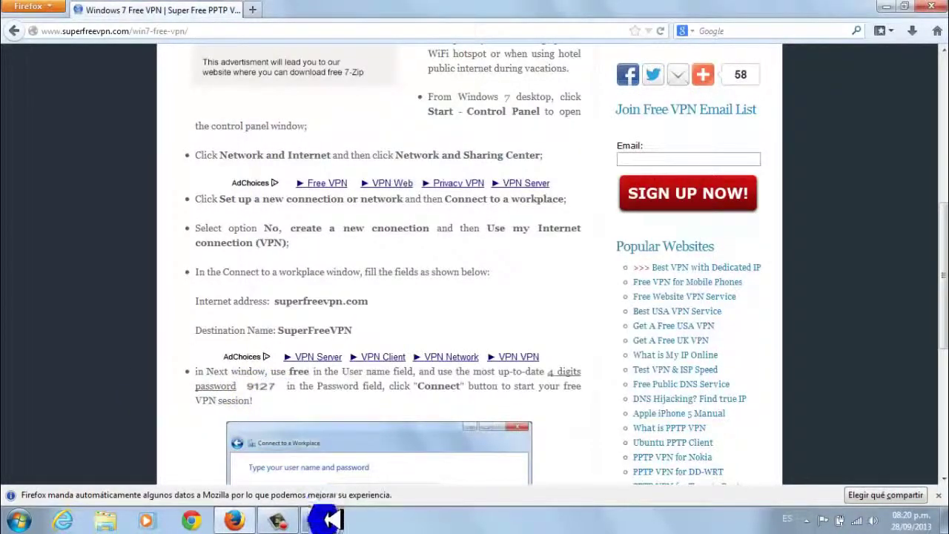
pyautogui.moveTo(320, 519)
pyautogui.click(363, 478)
pyautogui.click(454, 213)
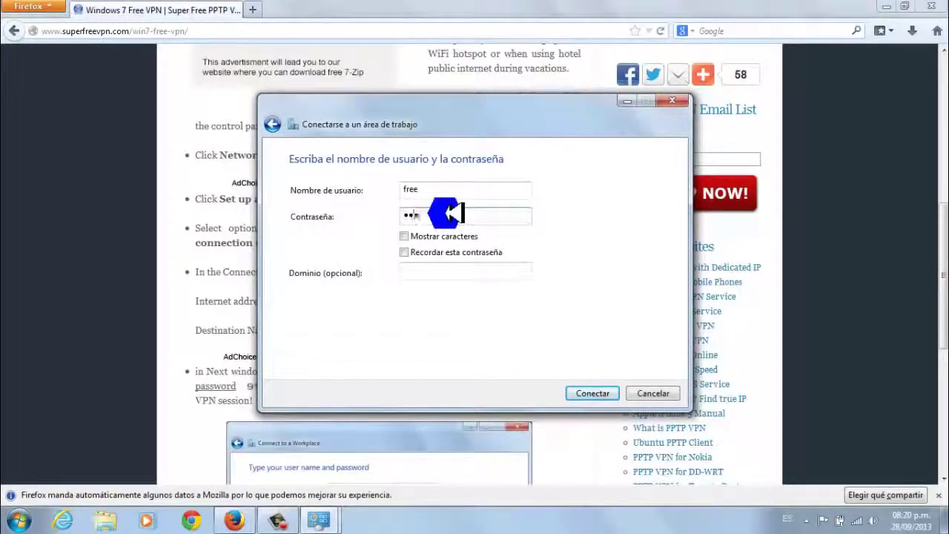
pyautogui.moveTo(482, 123); pyautogui.dragTo(583, 126)
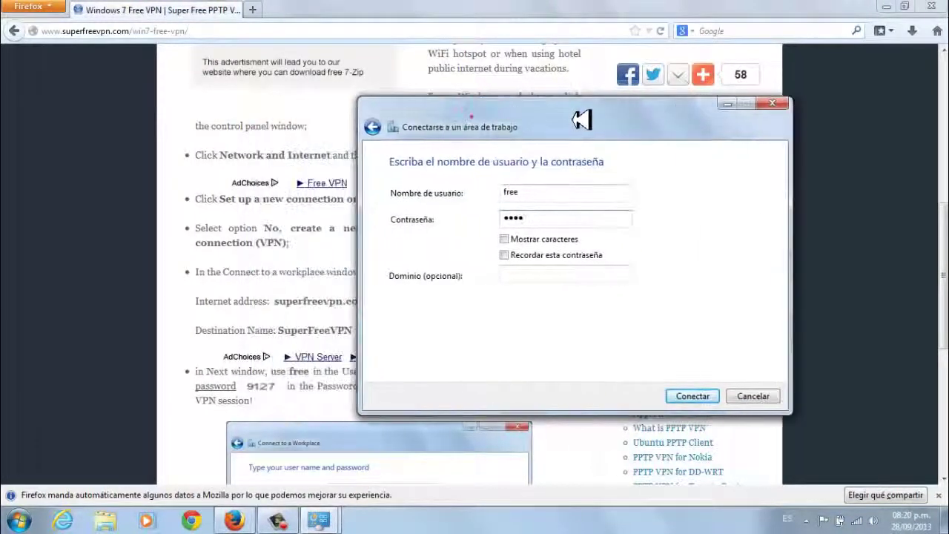
pyautogui.click(505, 239)
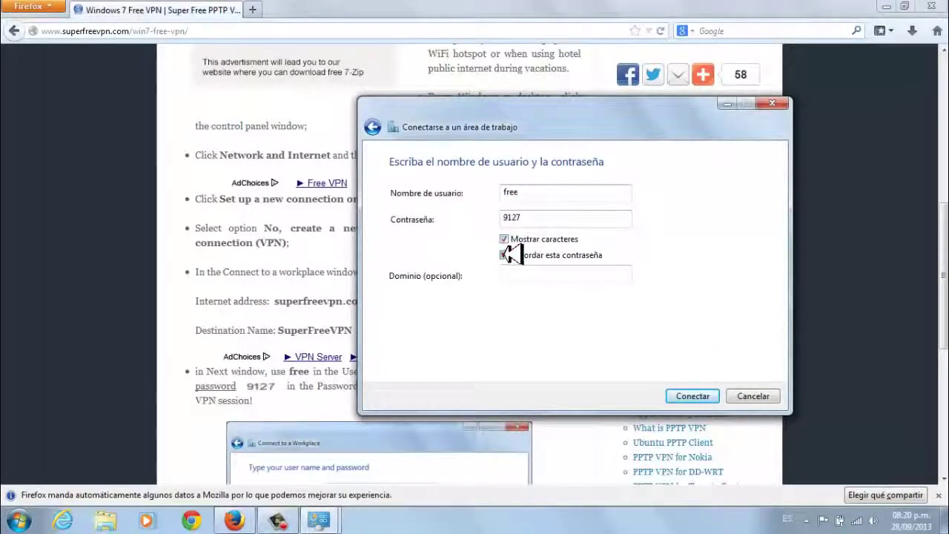
pyautogui.click(504, 254)
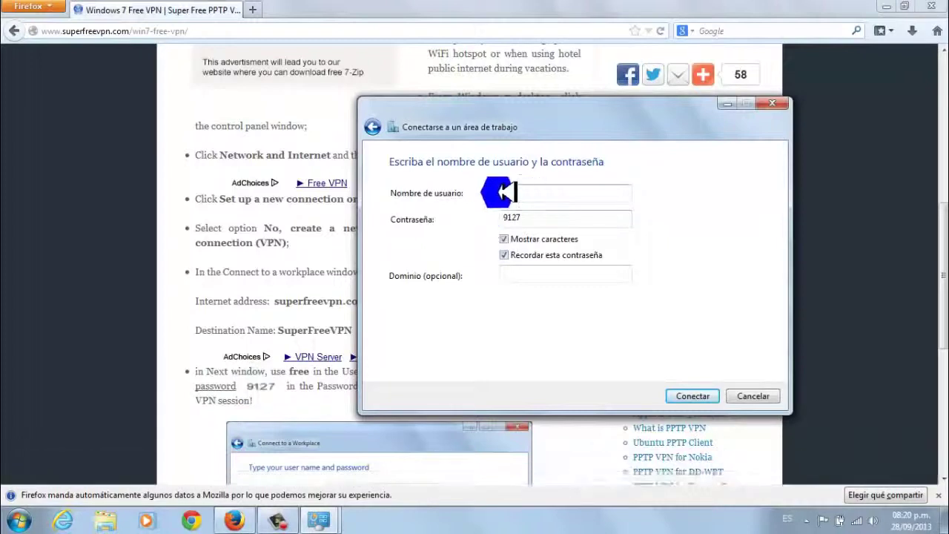
pyautogui.click(504, 193)
pyautogui.write('free')
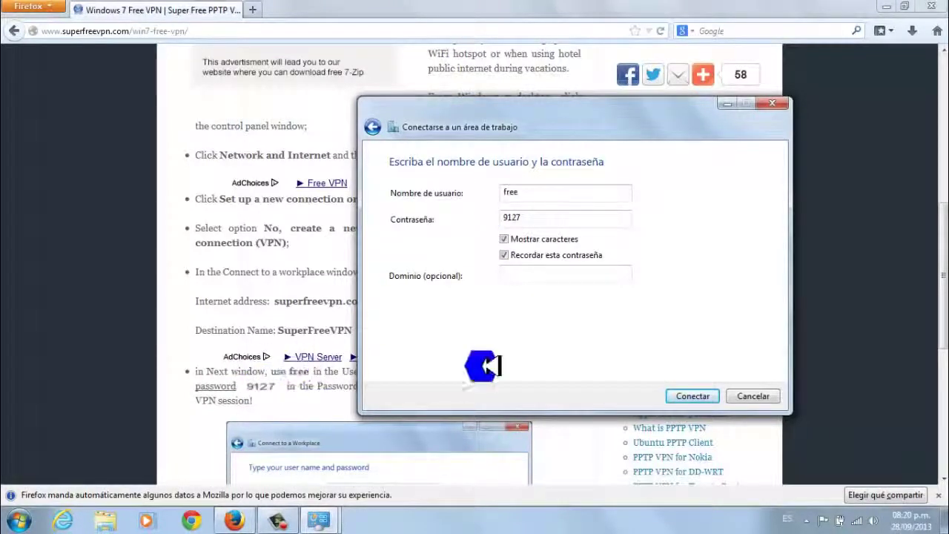
pyautogui.click(704, 396)
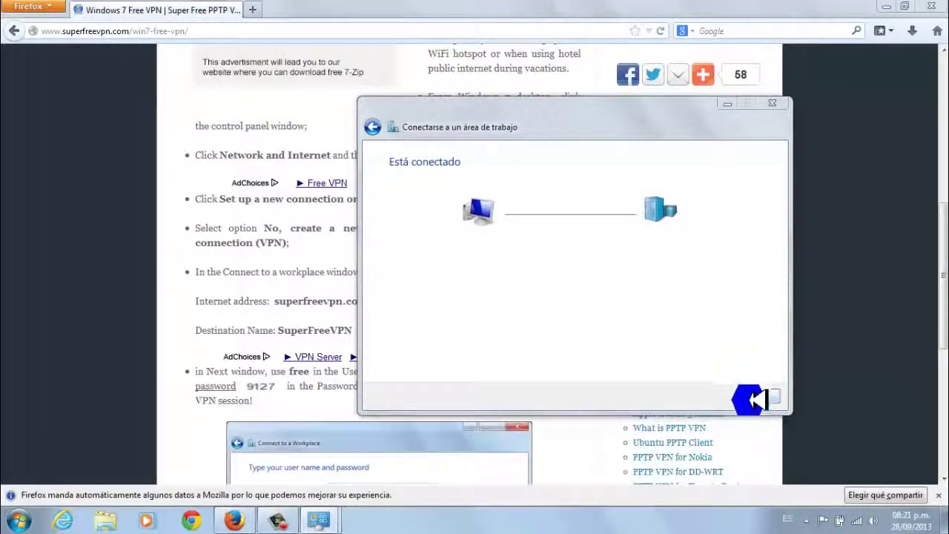
# Close the finished wizard and check the tray network list shows SuperFreeVPN connected
pyautogui.click(756, 395)
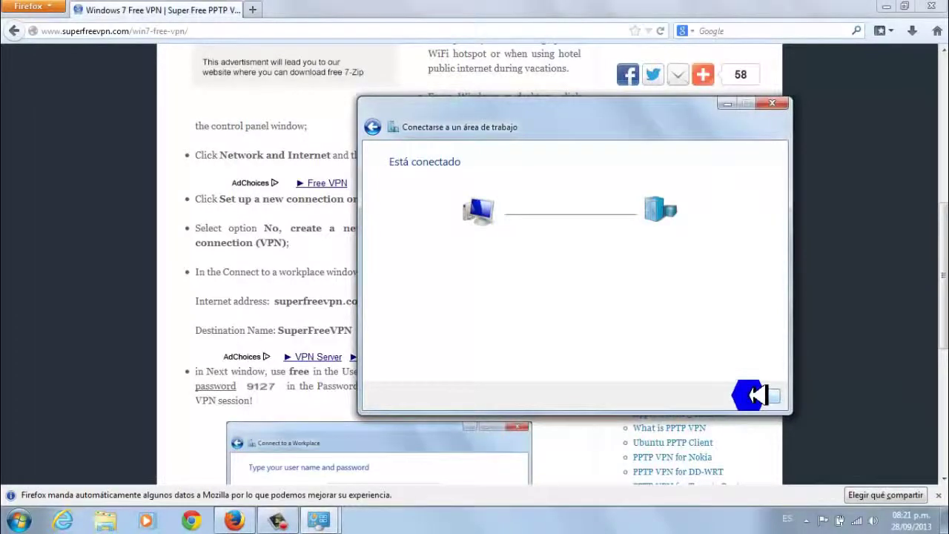
pyautogui.click(756, 395)
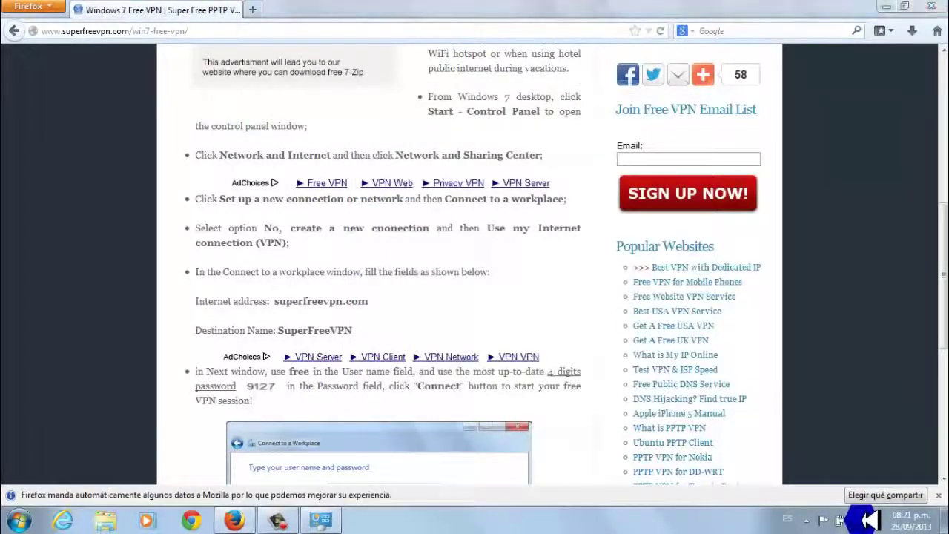
pyautogui.click(841, 520)
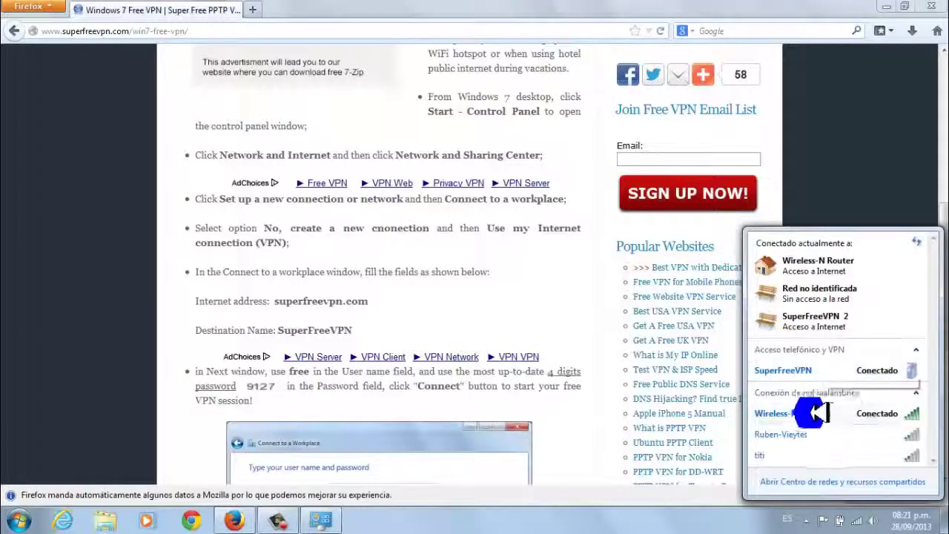
pyautogui.click(250, 68)
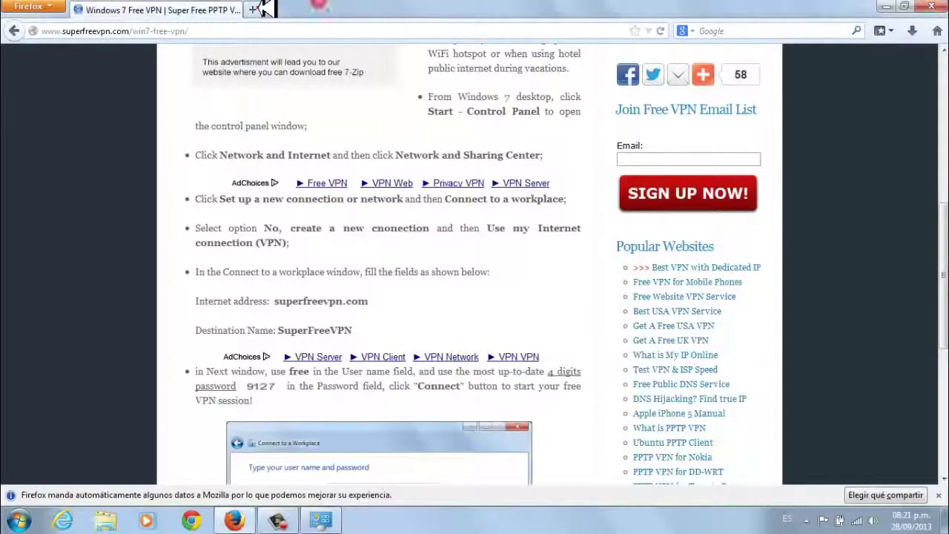
# Load mi-ip.net in a new tab and confirm IP 216.104.36.238 is located in the United States
pyautogui.click(255, 9)
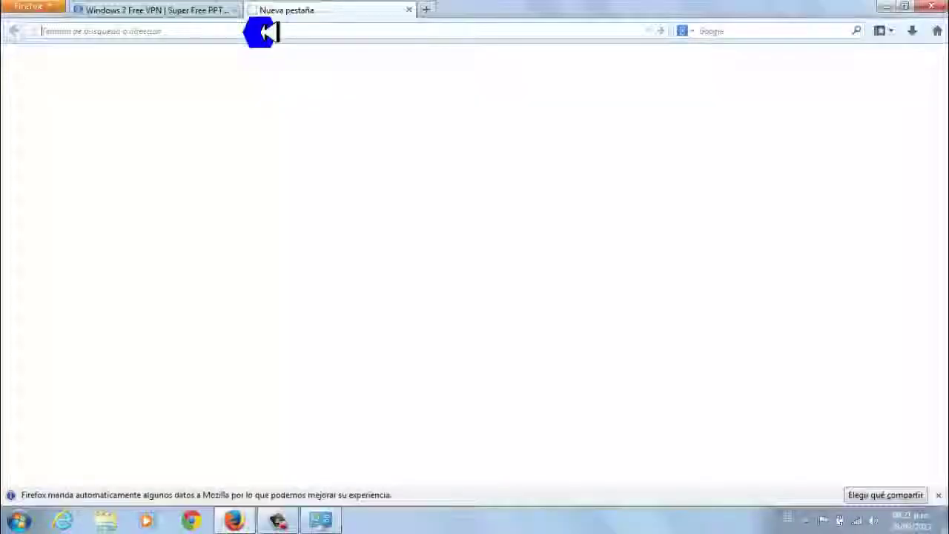
pyautogui.write('mi.i')
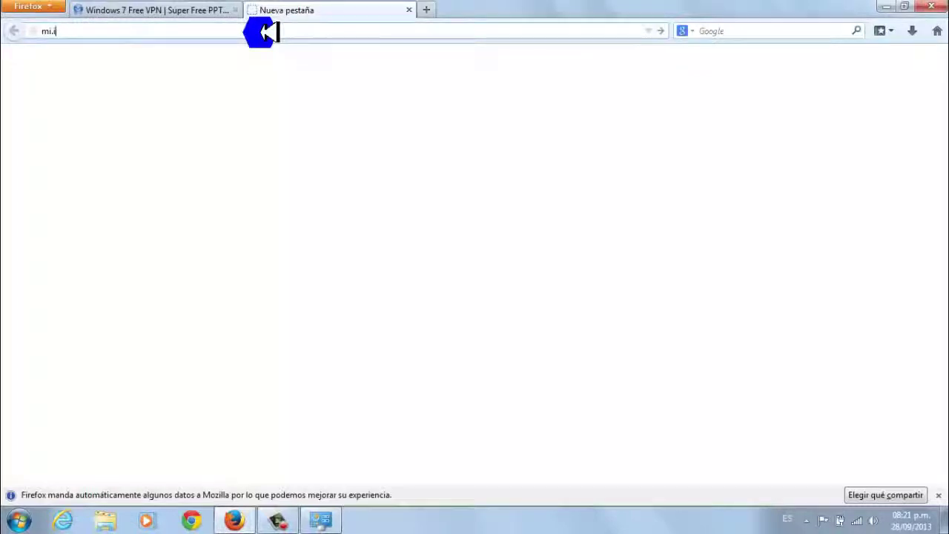
pyautogui.press('BackSpace')
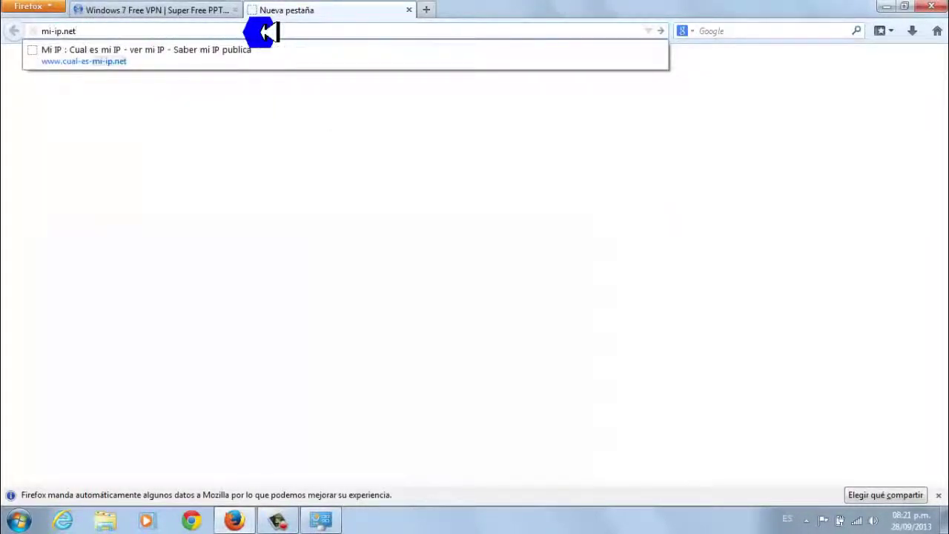
pyautogui.press('Return')
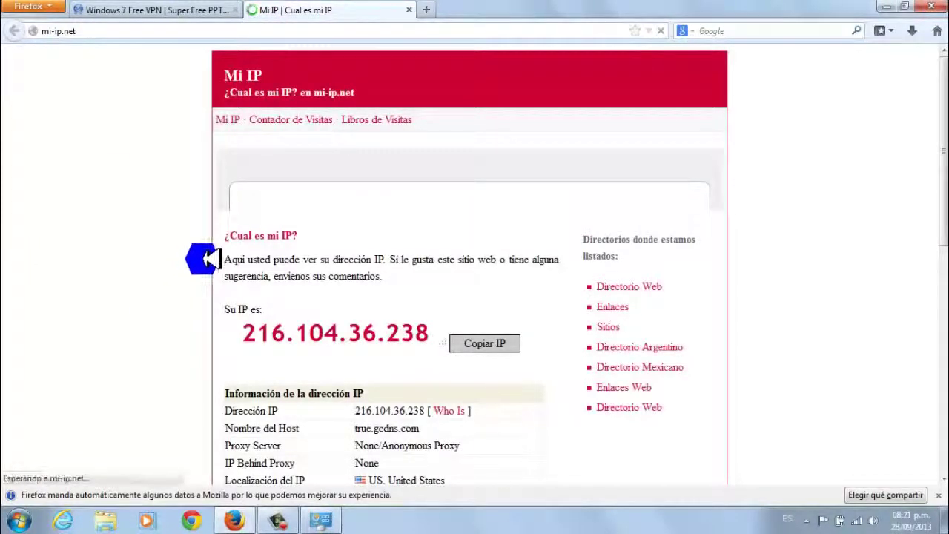
pyautogui.scroll(-2, 200, 259)
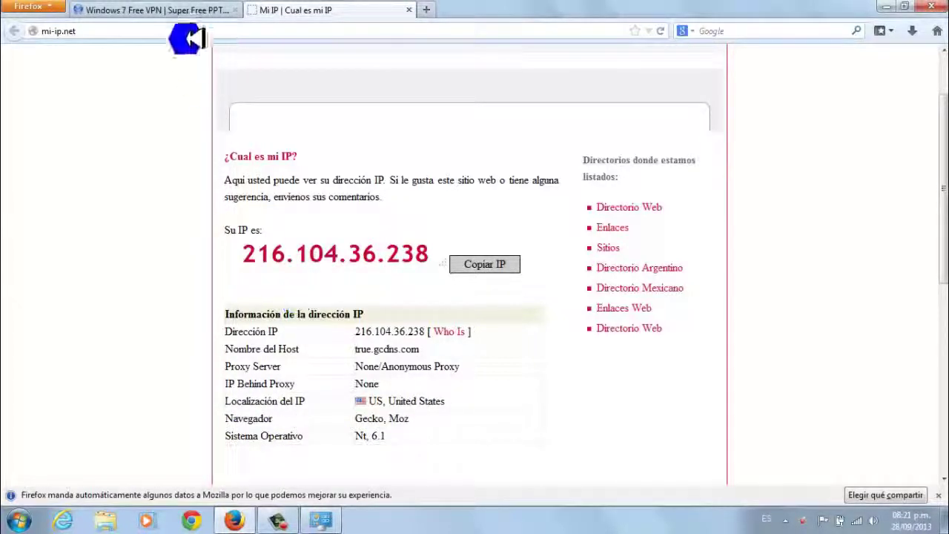
pyautogui.click(170, 8)
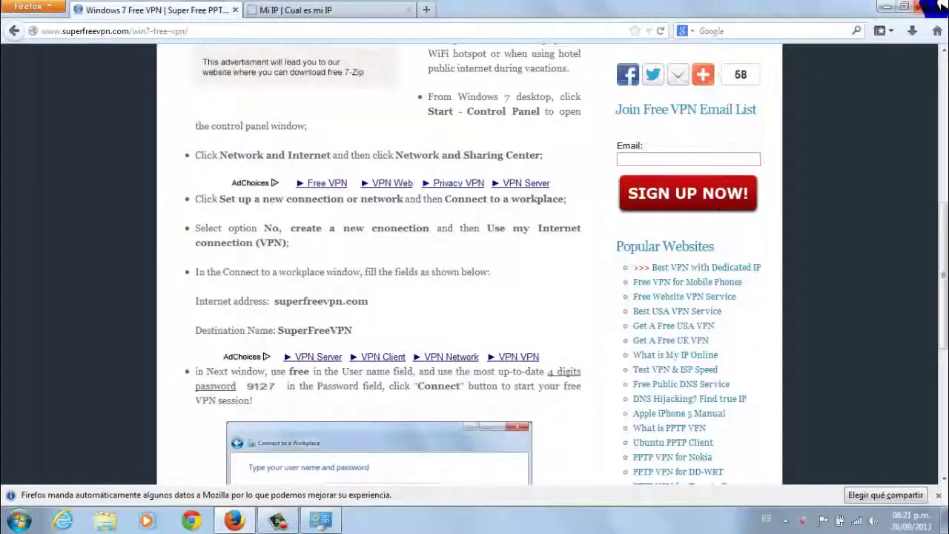
# Close Firefox with both tabs and the Control Panel window, then verify SuperFreeVPN is still connected
pyautogui.click(932, 6)
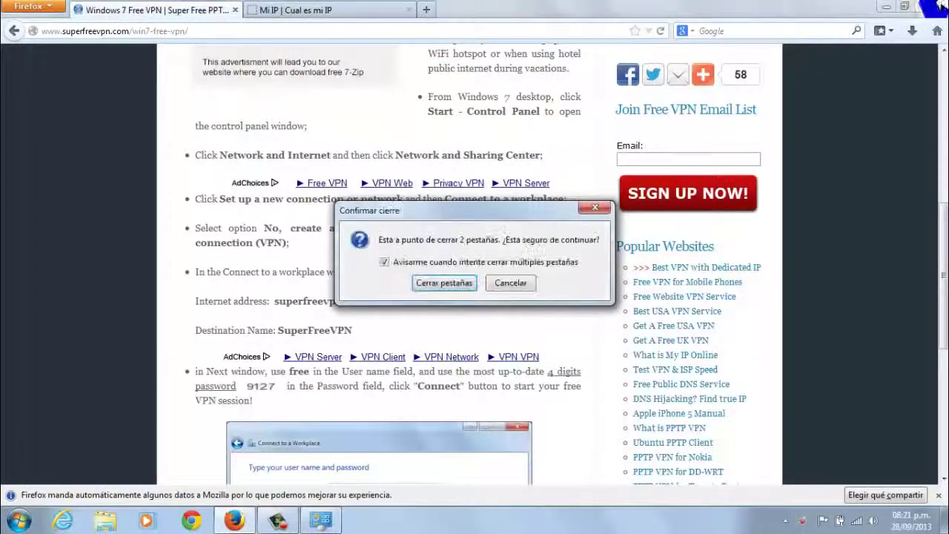
pyautogui.click(439, 282)
pyautogui.click(679, 67)
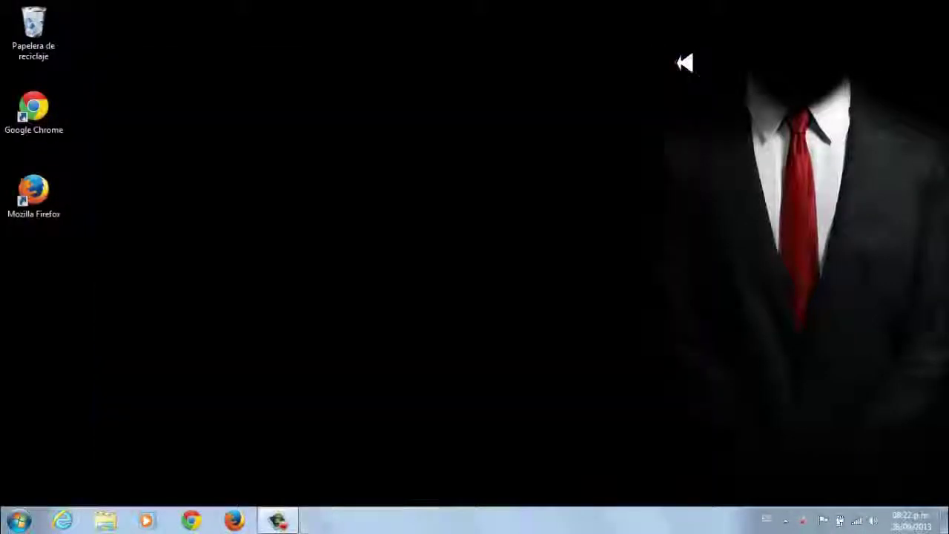
pyautogui.click(858, 520)
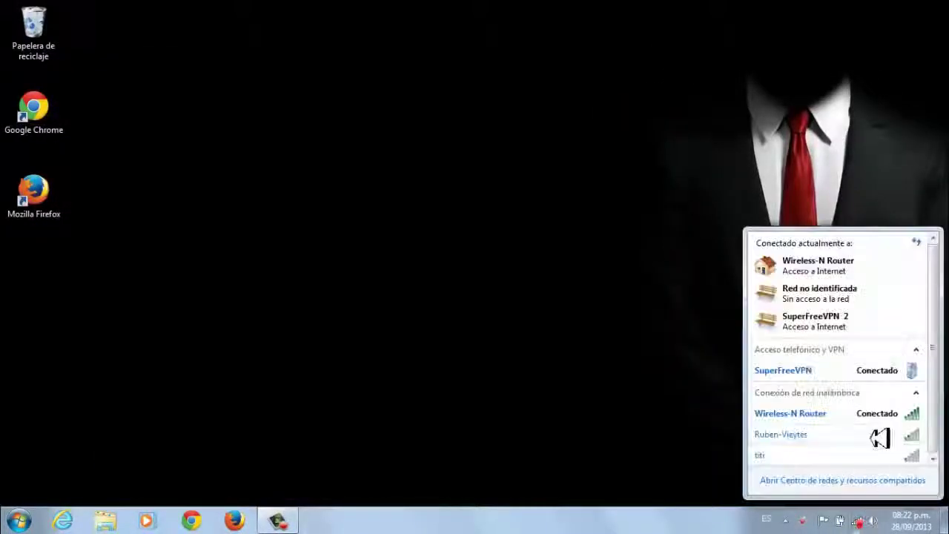
pyautogui.click(871, 374)
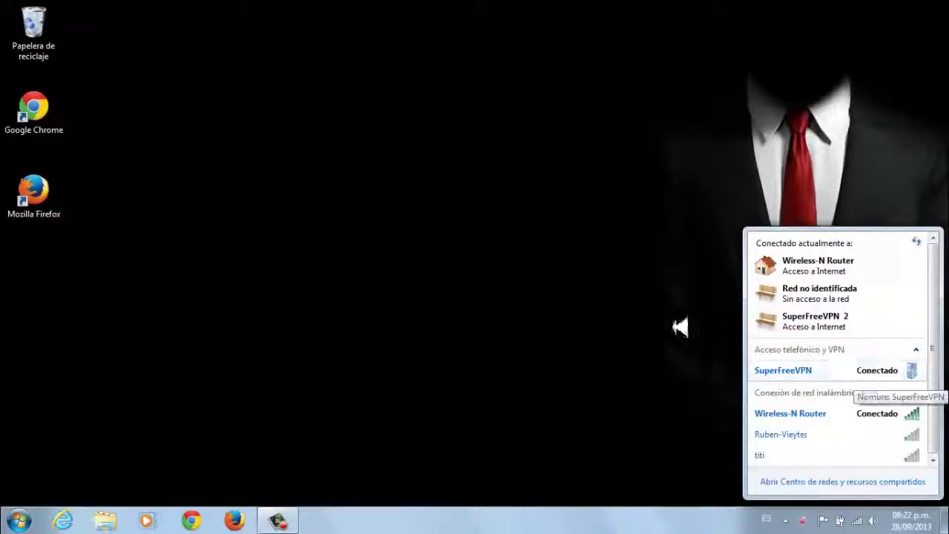
pyautogui.click(619, 310)
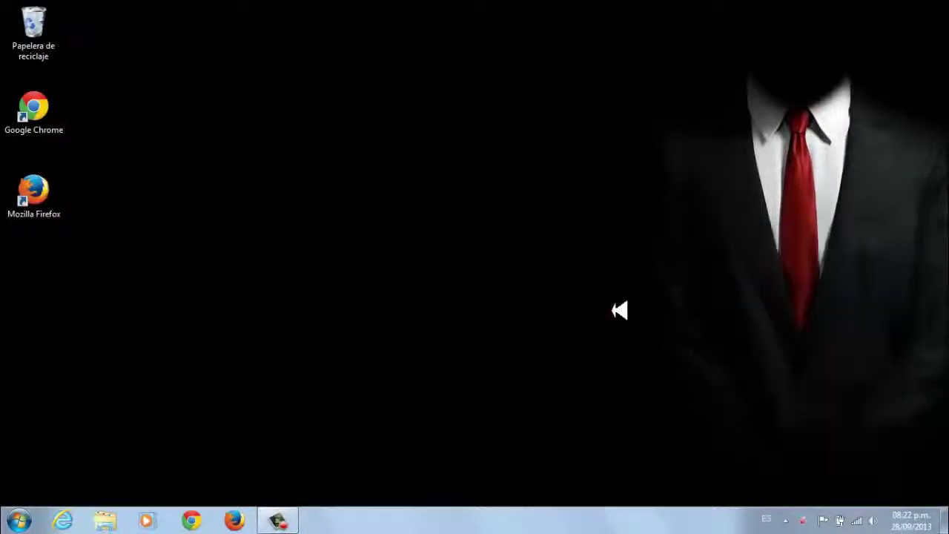